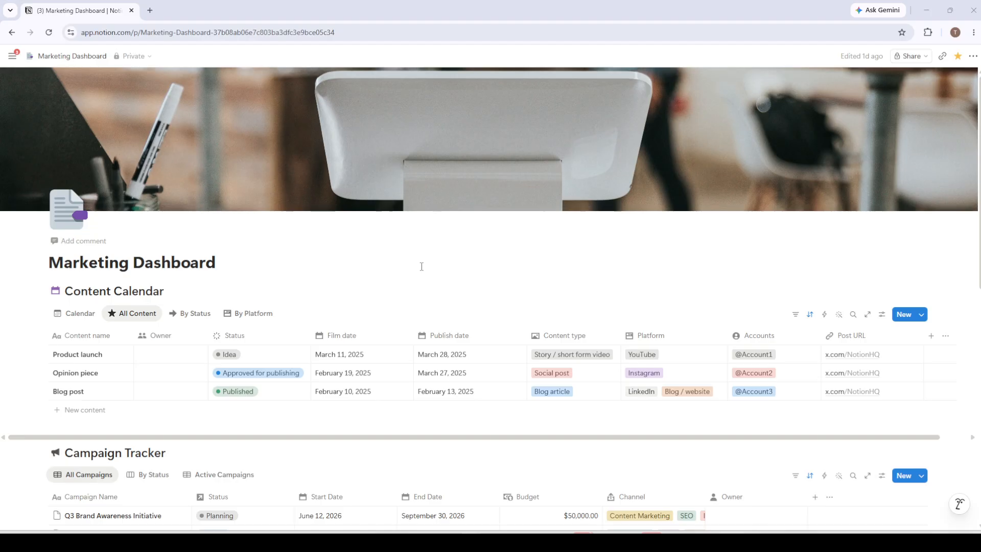
Step: Show the Content Calendar database in its Calendar view and look over the June 2026 month
{"action": "left_click", "coordinate": [88, 320]}
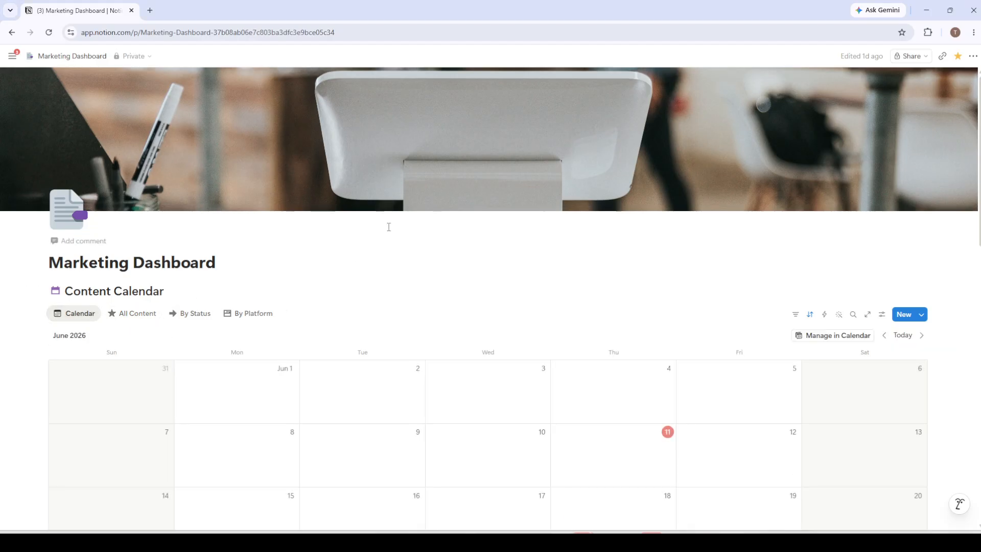
{"action": "scroll", "coordinate": [388, 227], "scroll_direction": "down", "scroll_amount": 4}
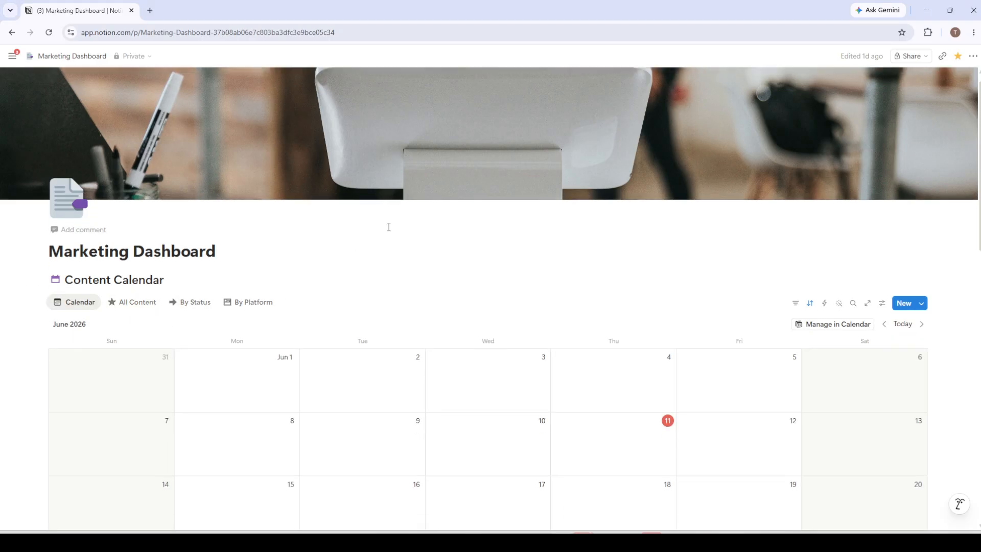
{"action": "scroll", "coordinate": [343, 263], "scroll_direction": "down", "scroll_amount": 2}
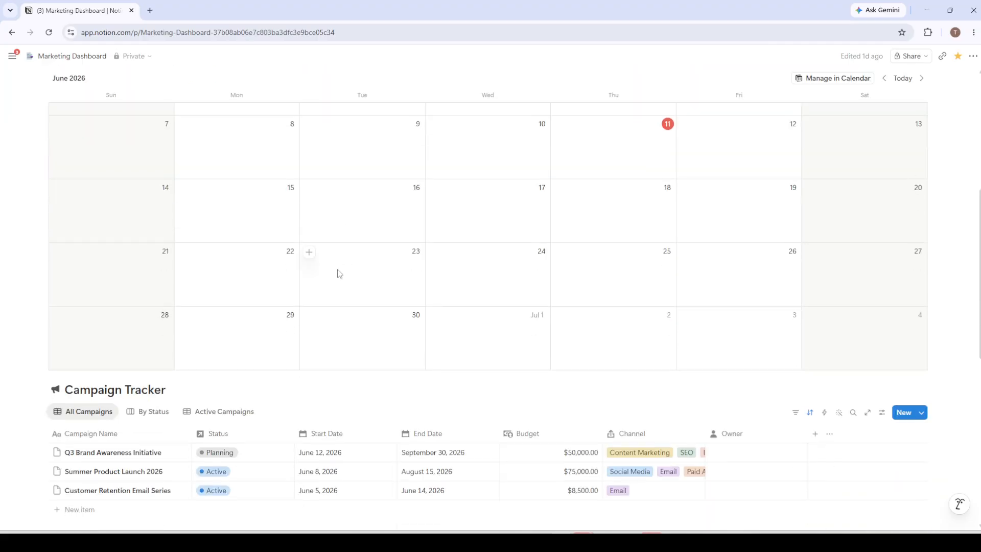
{"action": "scroll", "coordinate": [300, 352], "scroll_direction": "up", "scroll_amount": 3}
{"action": "scroll", "coordinate": [300, 354], "scroll_direction": "up", "scroll_amount": 2}
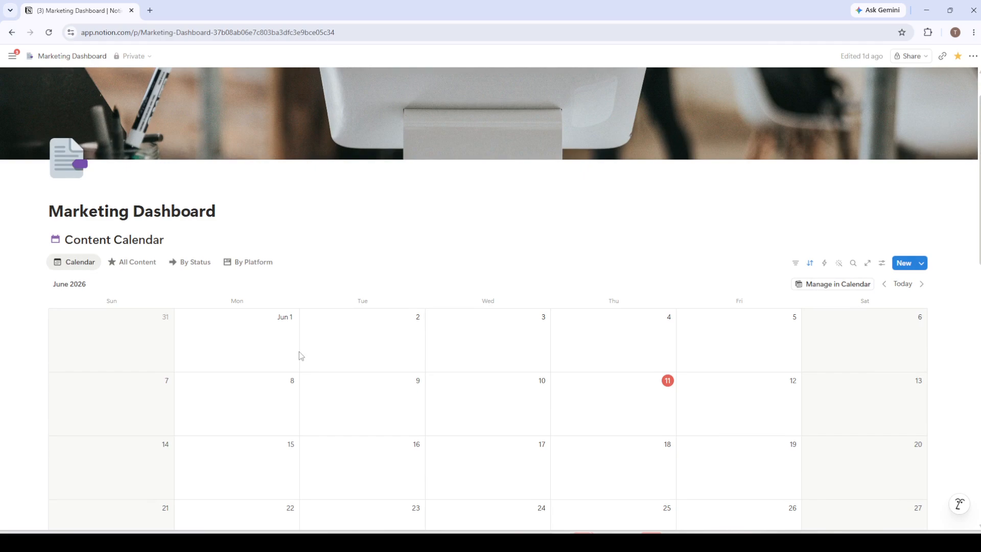
{"action": "scroll", "coordinate": [551, 382], "scroll_direction": "down", "scroll_amount": 2}
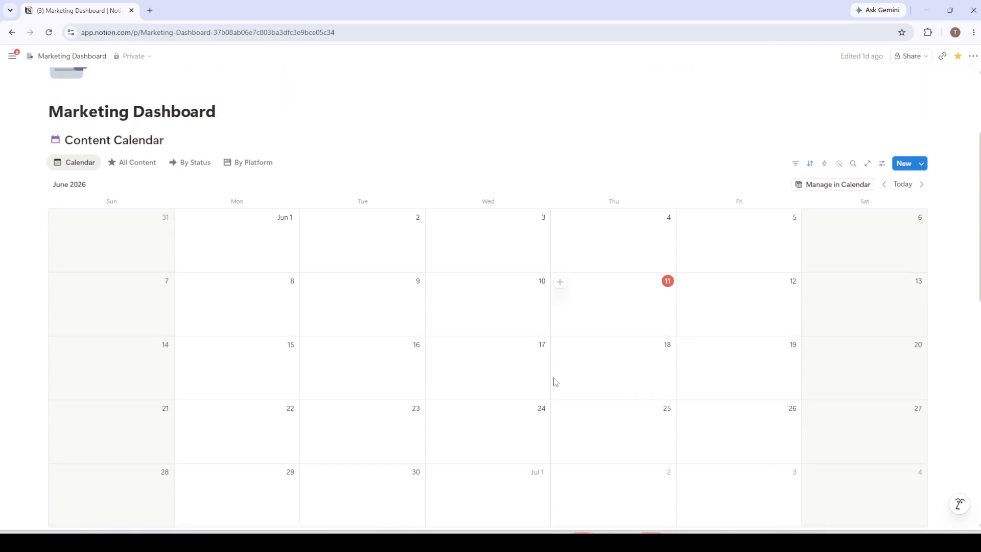
Step: Switch the Content Calendar to its All Content view and review the content table and the Campaign Tracker
{"action": "left_click", "coordinate": [138, 164]}
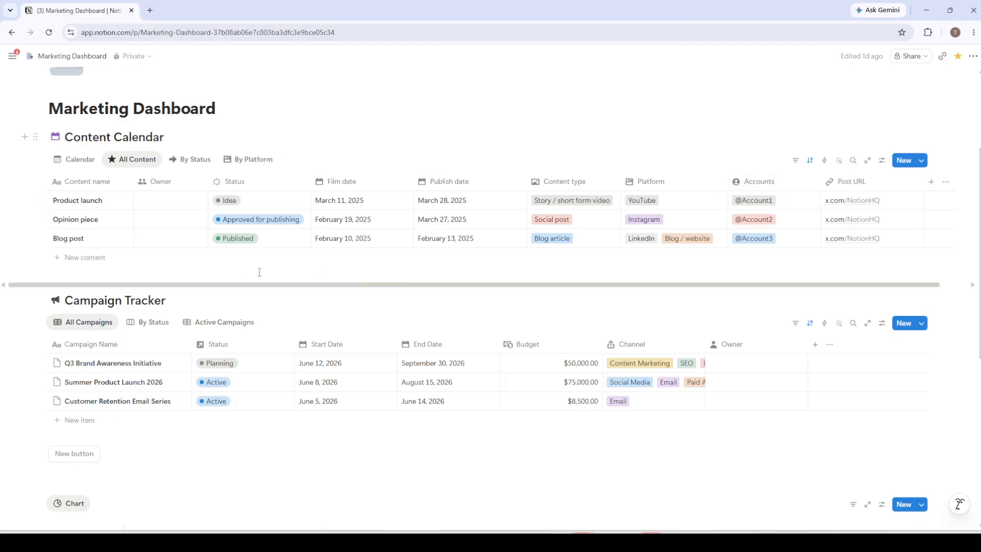
{"action": "mouse_move", "coordinate": [254, 289]}
{"action": "left_mouse_down"}
{"action": "mouse_move", "coordinate": [322, 291]}
{"action": "mouse_move", "coordinate": [260, 291]}
{"action": "left_mouse_up"}
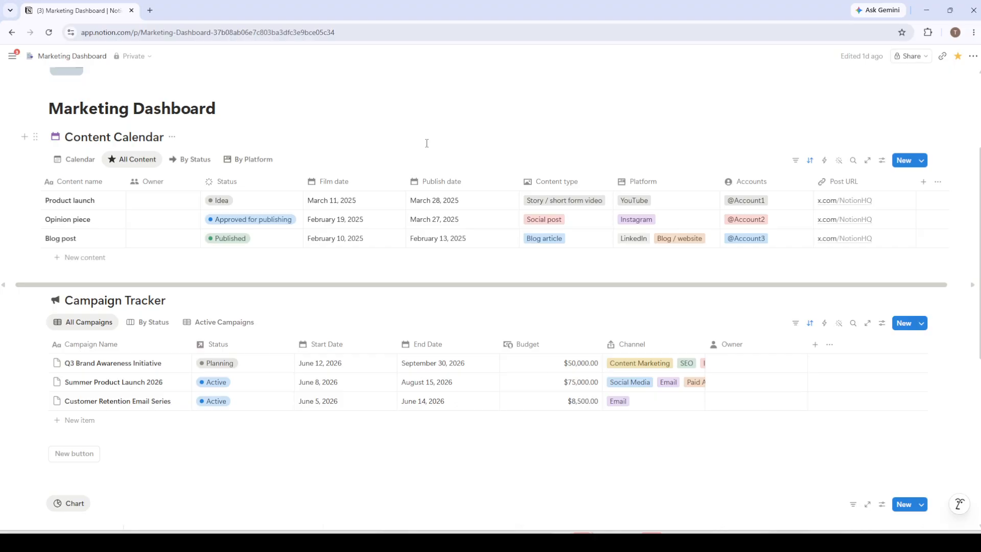
{"action": "scroll", "coordinate": [358, 187], "scroll_direction": "up", "scroll_amount": 2}
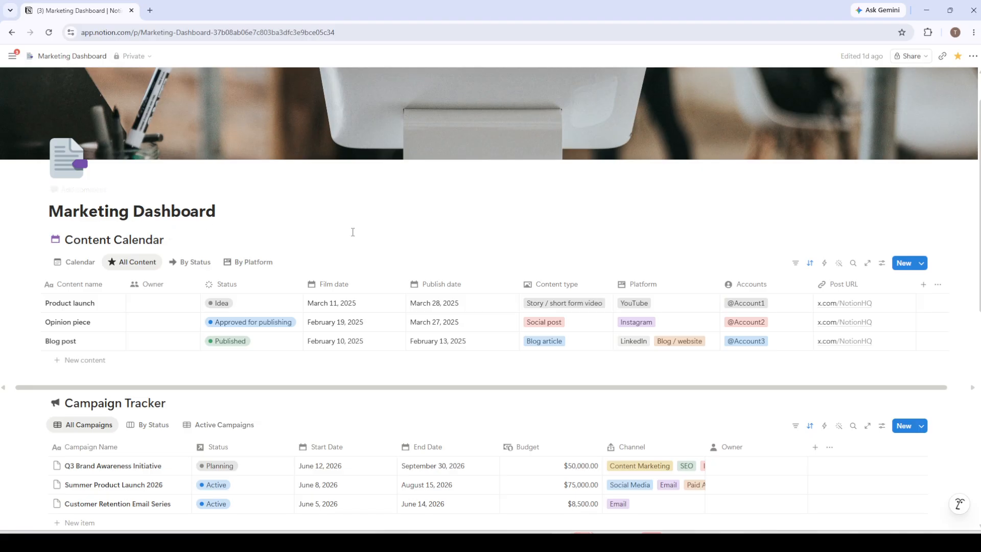
{"action": "scroll", "coordinate": [392, 236], "scroll_direction": "down", "scroll_amount": 2}
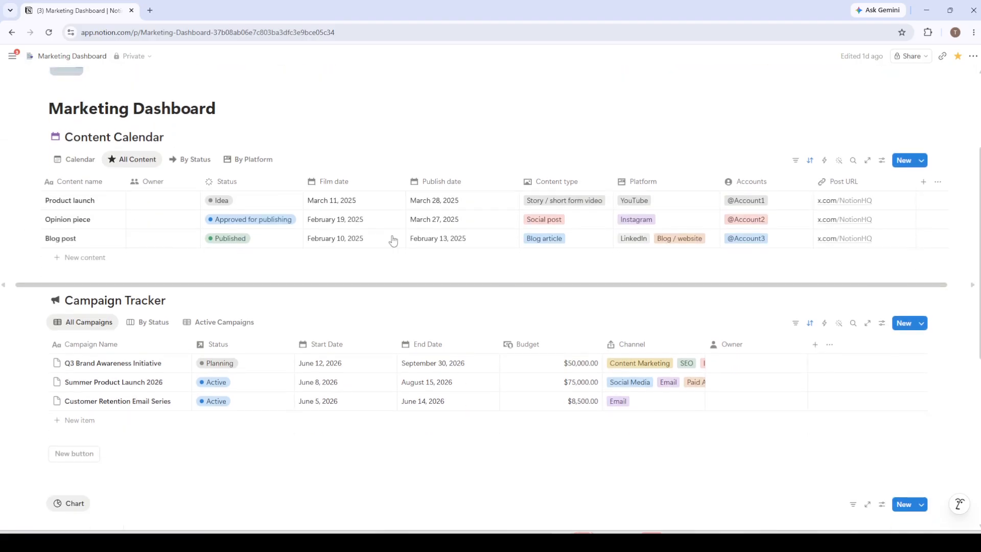
{"action": "scroll", "coordinate": [393, 239], "scroll_direction": "up", "scroll_amount": 2}
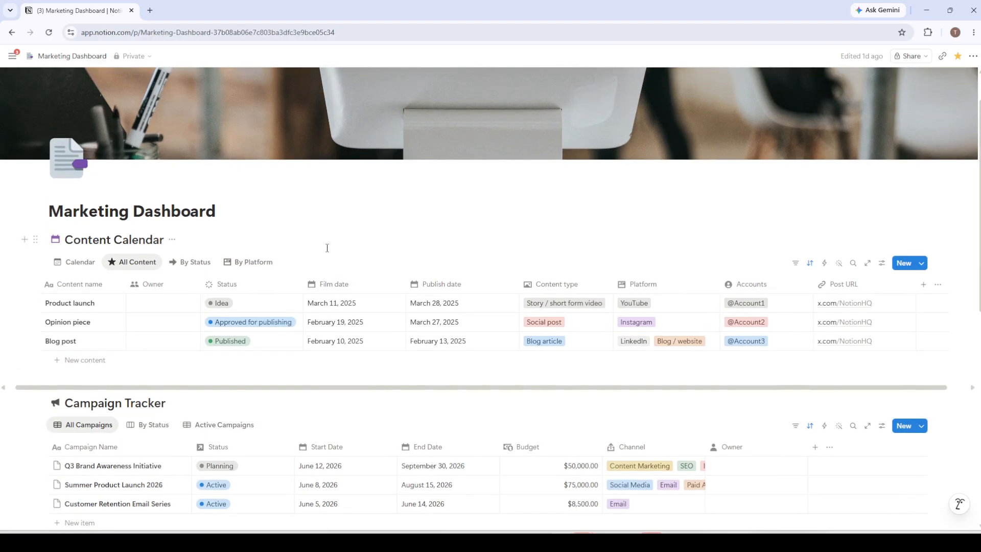
Step: Check the small text and full width options of the Marketing Dashboard page, leaving them as they are
{"action": "left_click", "coordinate": [973, 56]}
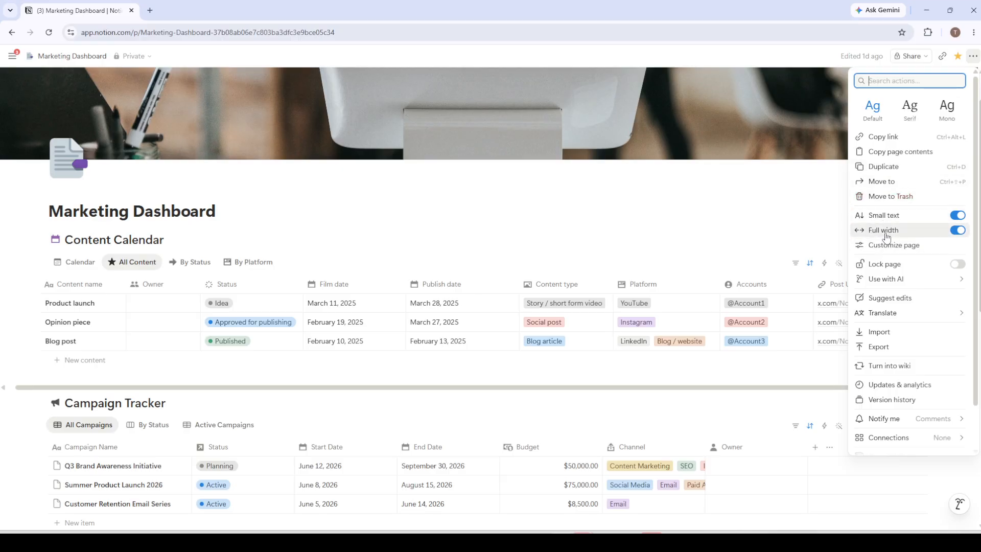
{"action": "left_click", "coordinate": [584, 238]}
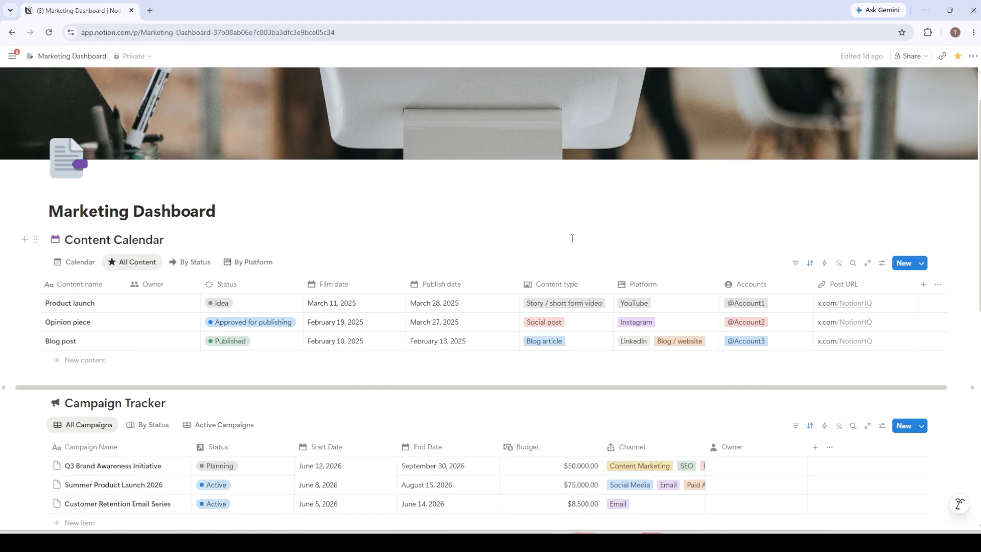
{"action": "scroll", "coordinate": [572, 238], "scroll_direction": "down", "scroll_amount": 1}
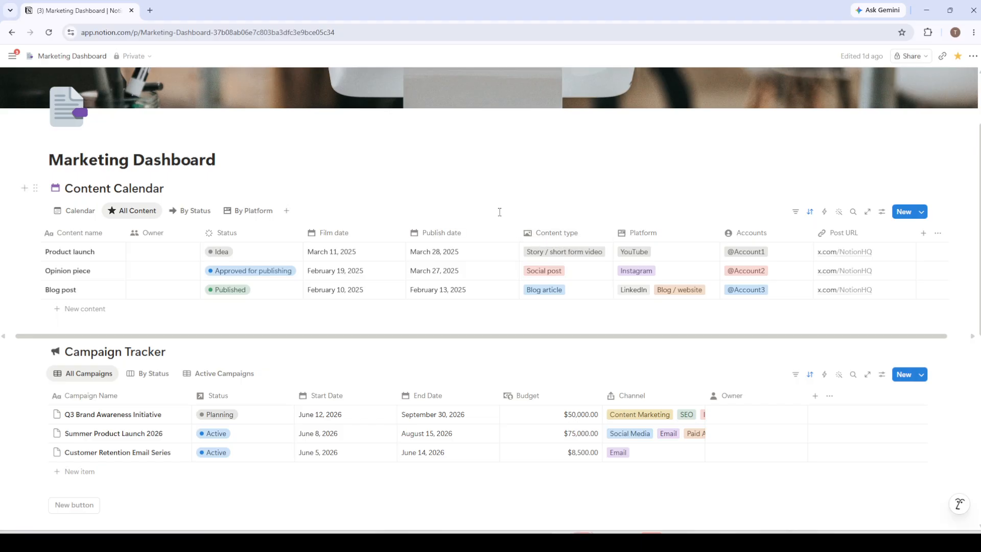
{"action": "scroll", "coordinate": [408, 198], "scroll_direction": "up", "scroll_amount": 2}
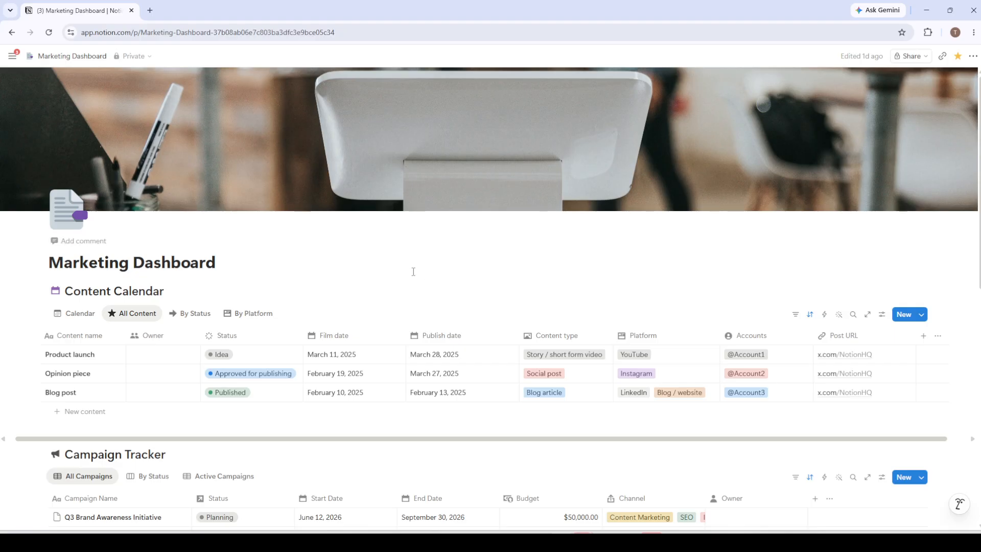
Step: Add another Insert blocks action to the New button under the Campaign Tracker and finish configuring the button
{"action": "scroll", "coordinate": [394, 271], "scroll_direction": "down", "scroll_amount": 3}
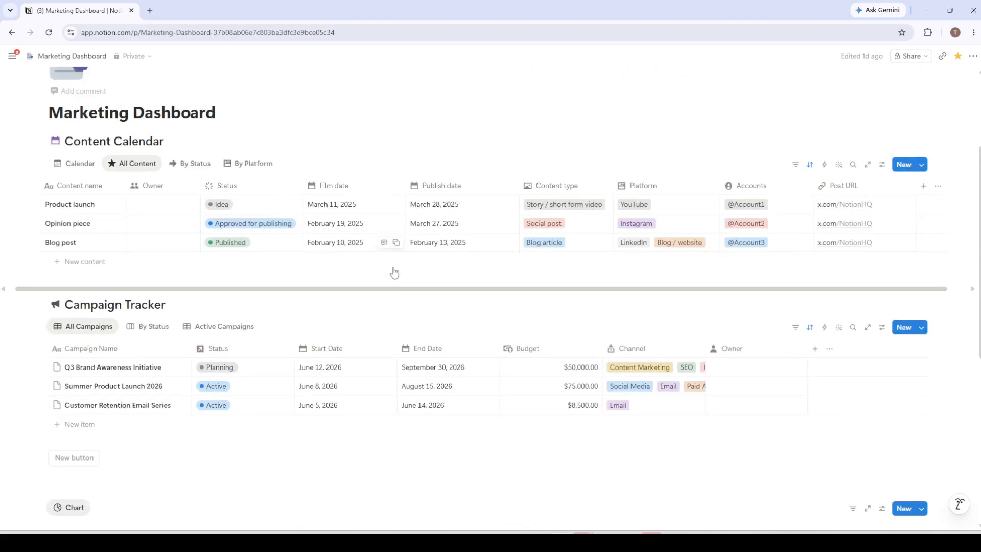
{"action": "scroll", "coordinate": [352, 273], "scroll_direction": "down", "scroll_amount": 2}
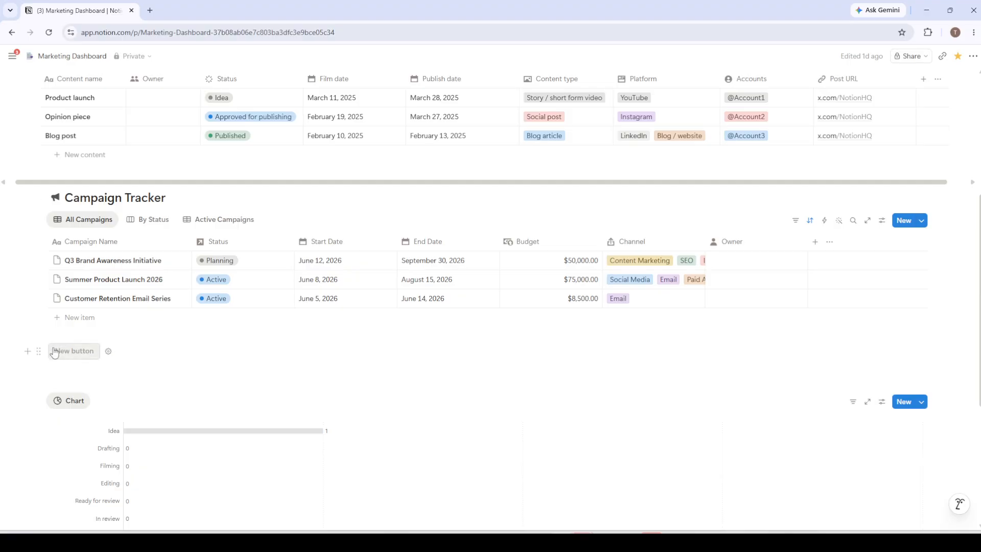
{"action": "left_click", "coordinate": [108, 352]}
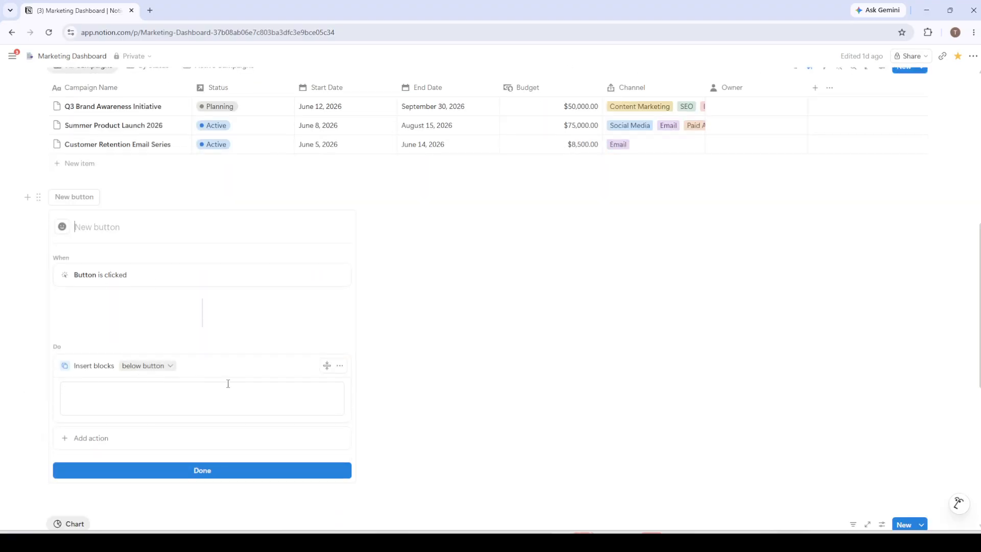
{"action": "left_click", "coordinate": [454, 308]}
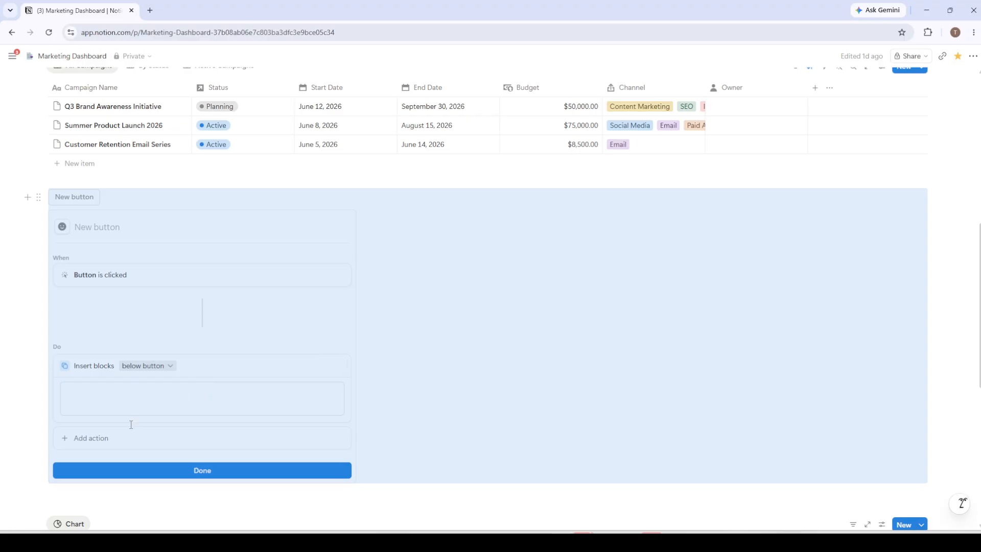
{"action": "left_click", "coordinate": [92, 438]}
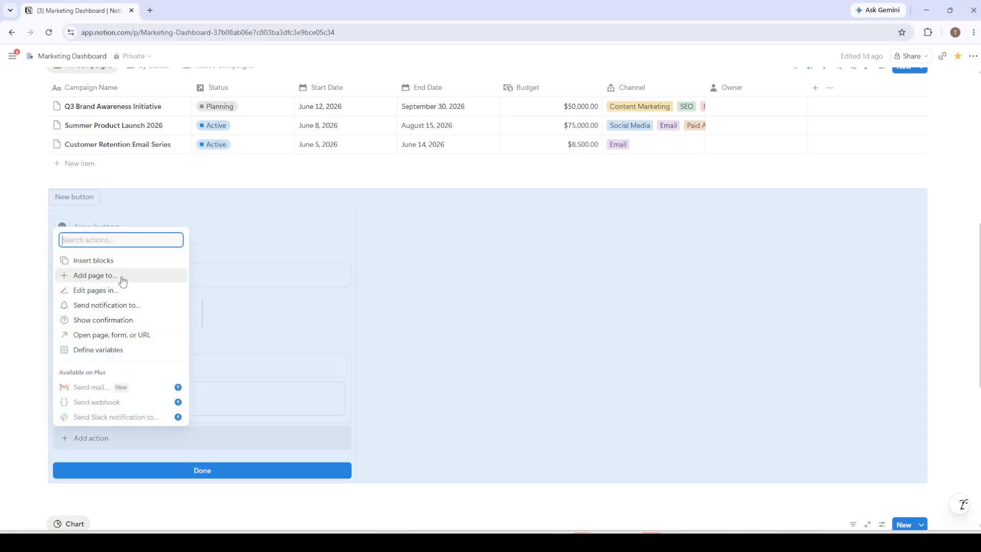
{"action": "left_click", "coordinate": [107, 263]}
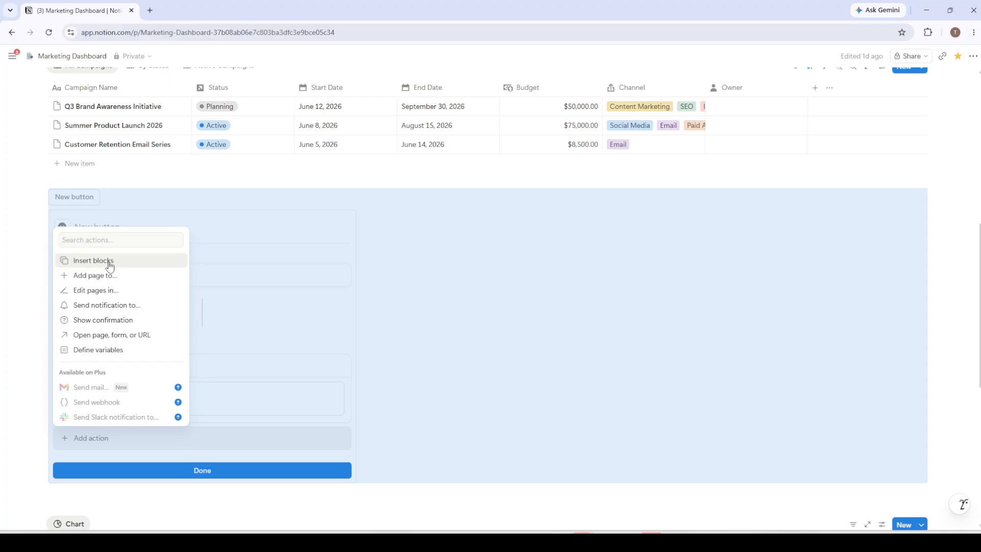
{"action": "left_click", "coordinate": [109, 261]}
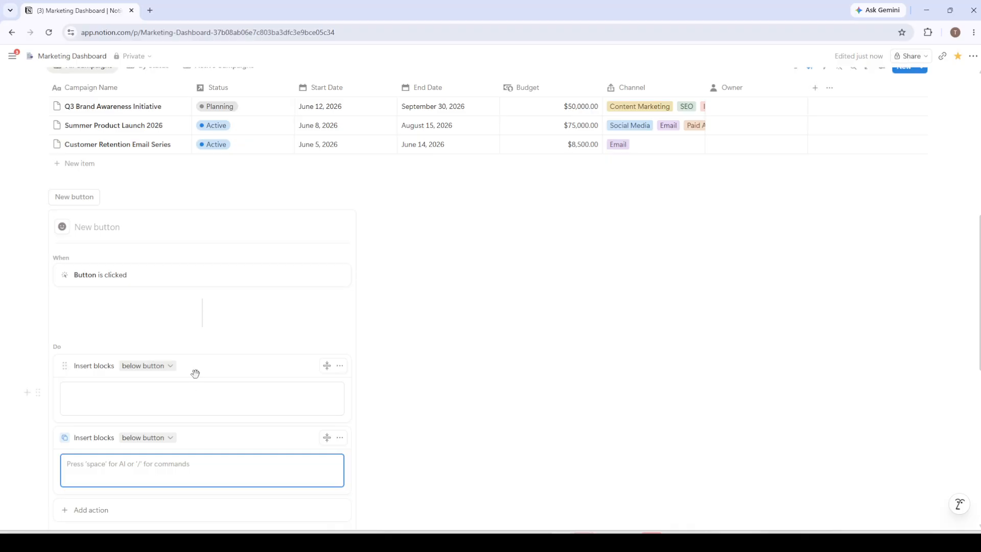
{"action": "scroll", "coordinate": [179, 394], "scroll_direction": "down", "scroll_amount": 1}
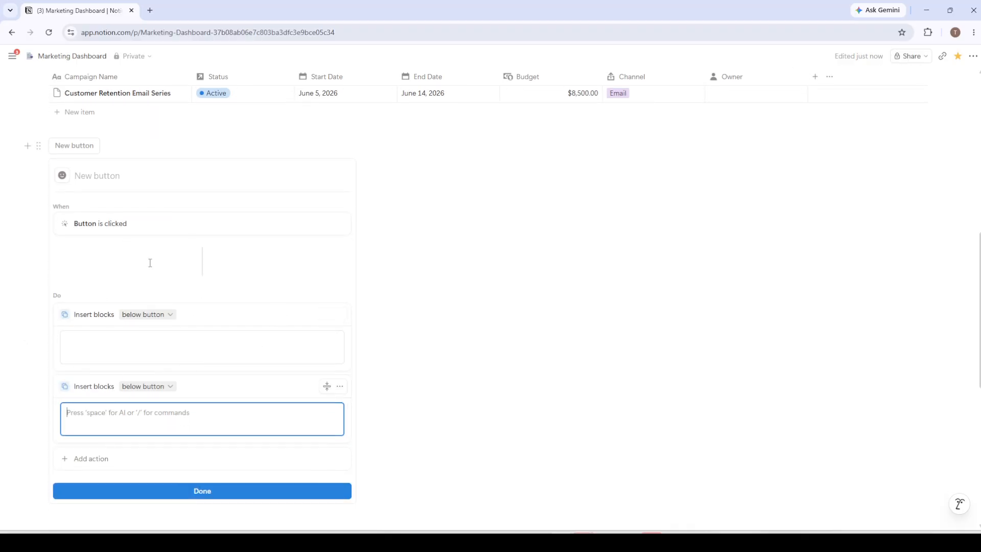
{"action": "key", "text": "Escape"}
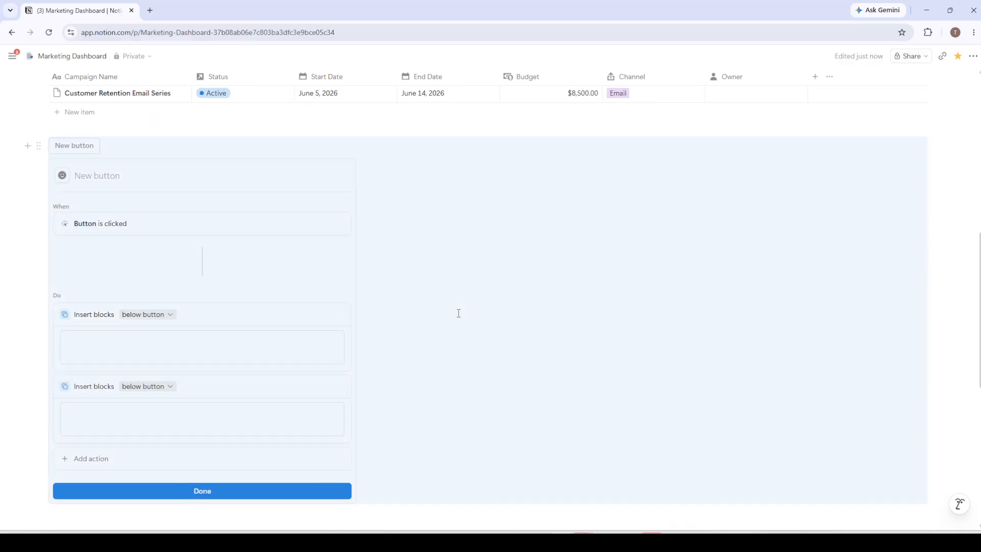
{"action": "scroll", "coordinate": [453, 332], "scroll_direction": "up", "scroll_amount": 2}
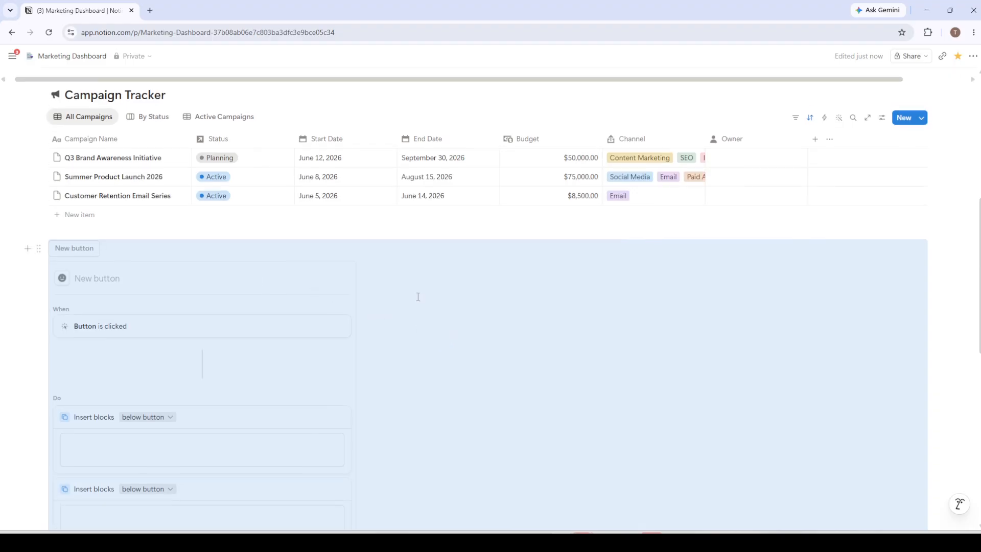
{"action": "scroll", "coordinate": [541, 397], "scroll_direction": "down", "scroll_amount": 5}
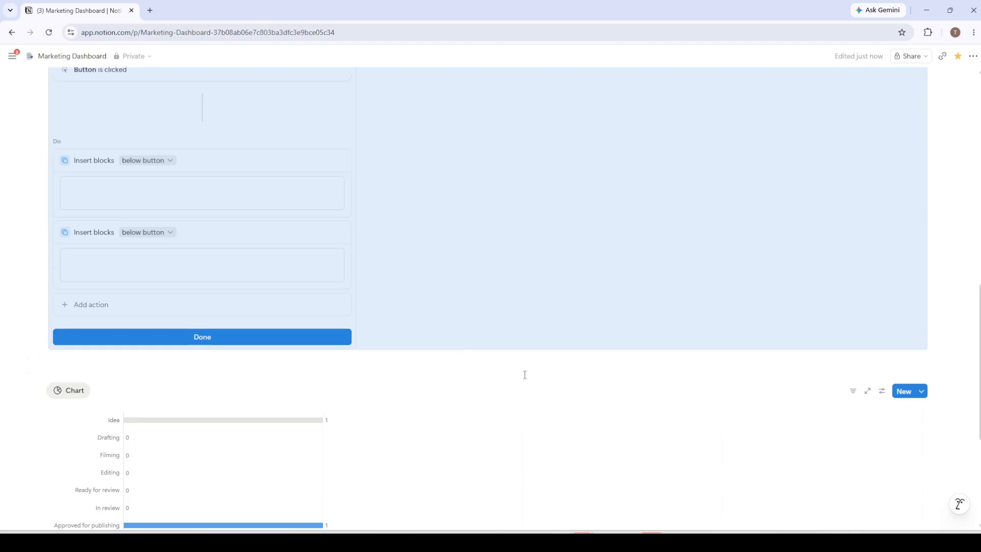
{"action": "left_click", "coordinate": [200, 341]}
{"action": "scroll", "coordinate": [347, 299], "scroll_direction": "up", "scroll_amount": 5}
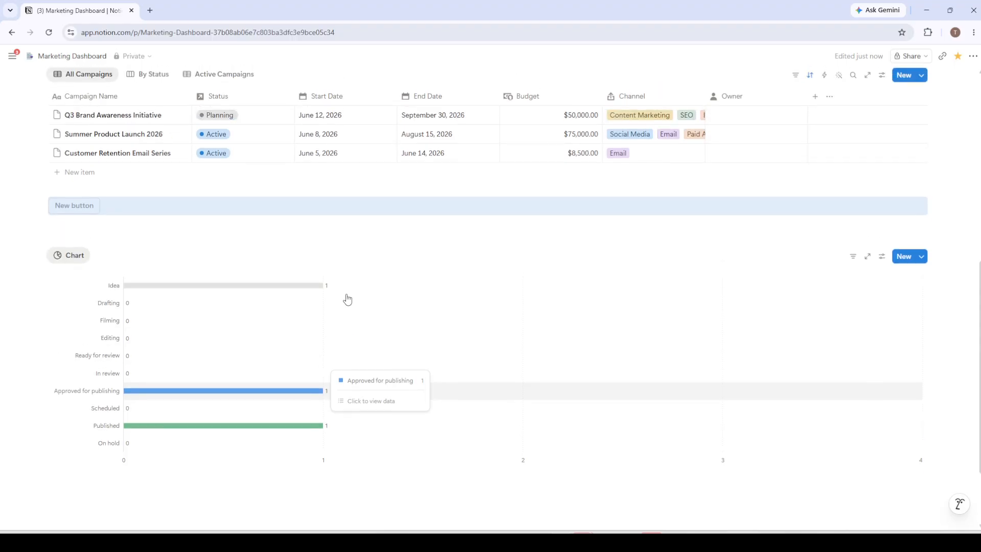
{"action": "scroll", "coordinate": [345, 324], "scroll_direction": "up", "scroll_amount": 1}
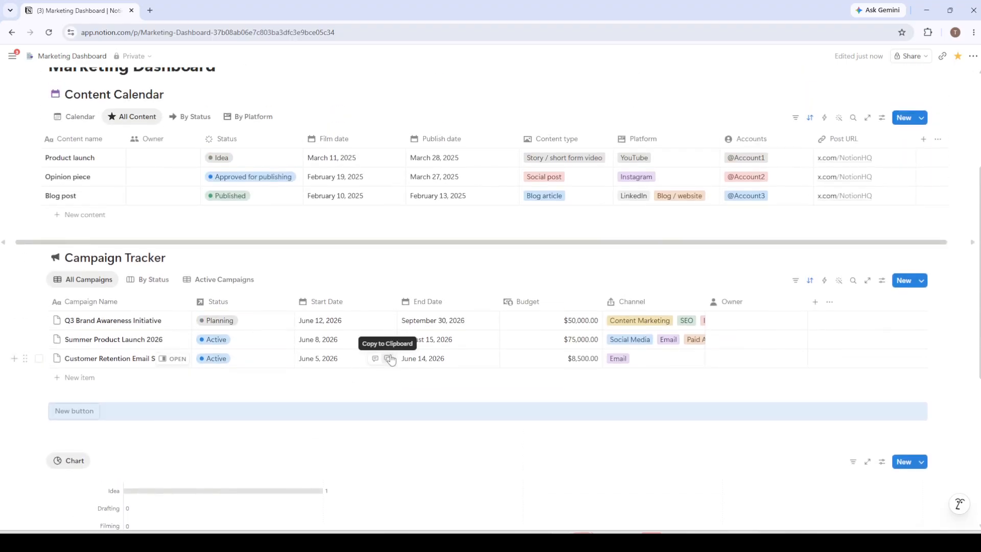
{"action": "scroll", "coordinate": [392, 265], "scroll_direction": "down", "scroll_amount": 5}
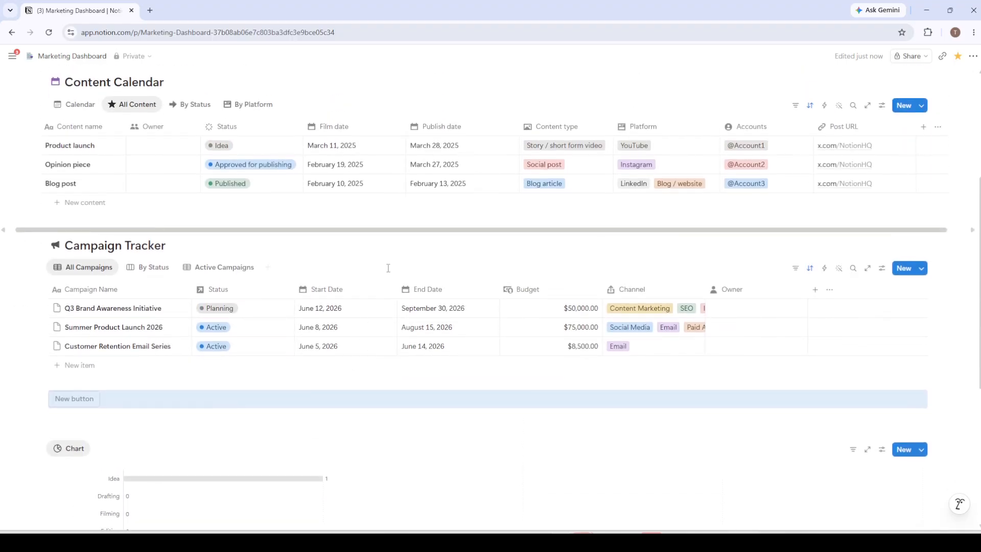
{"action": "scroll", "coordinate": [382, 272], "scroll_direction": "down", "scroll_amount": 1}
{"action": "scroll", "coordinate": [369, 278], "scroll_direction": "up", "scroll_amount": 2}
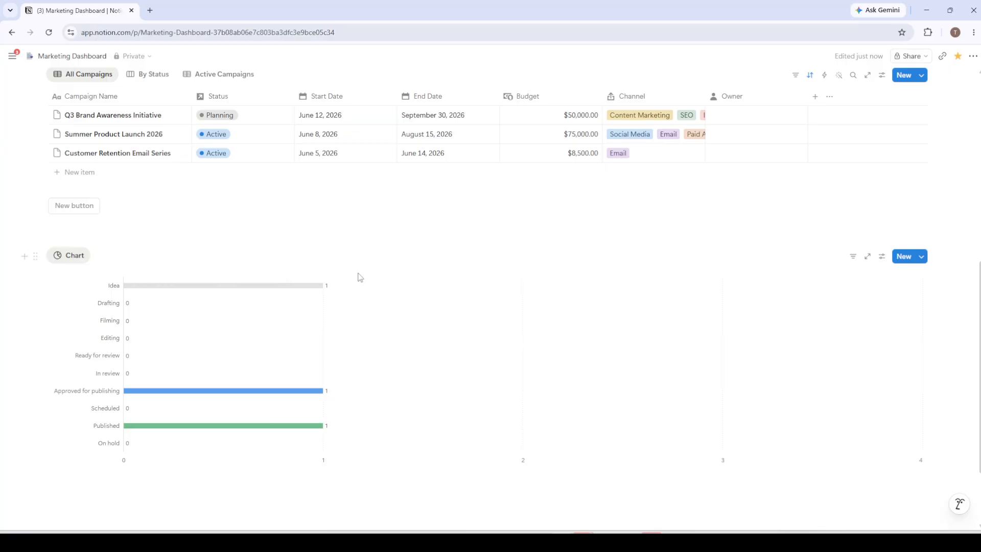
Step: Insert a line chart database block in the empty space below the existing status chart
{"action": "scroll", "coordinate": [170, 278], "scroll_direction": "down", "scroll_amount": 2}
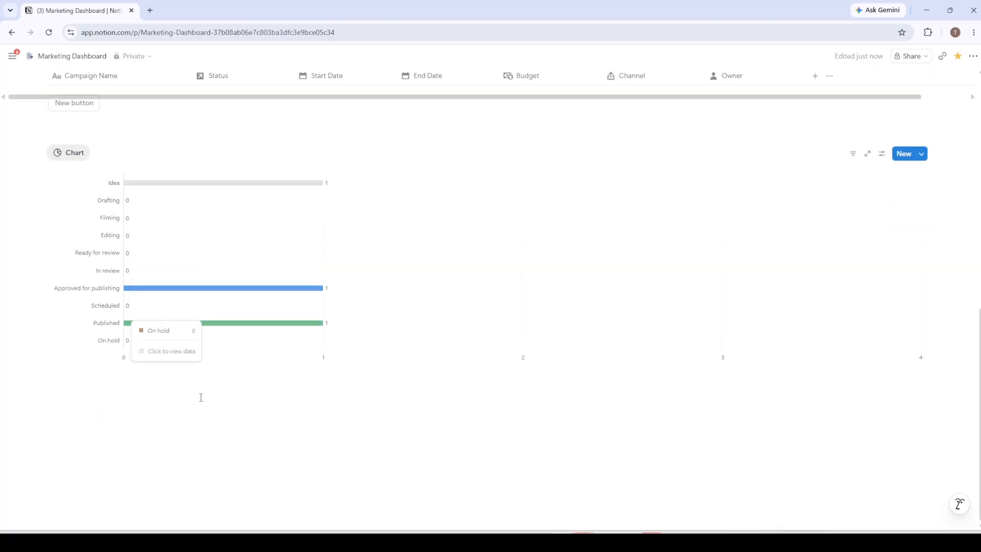
{"action": "left_click", "coordinate": [200, 399]}
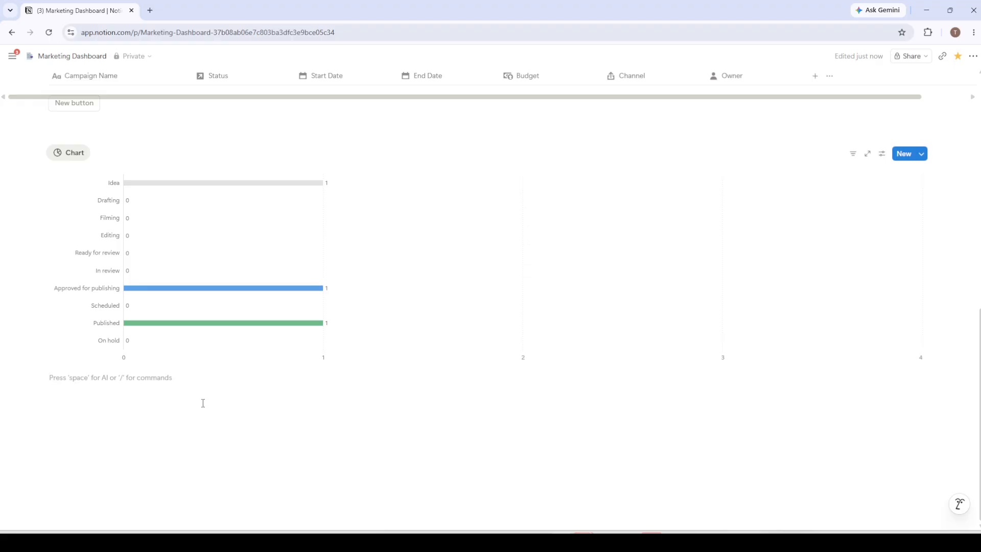
{"action": "type", "text": "/chart"}
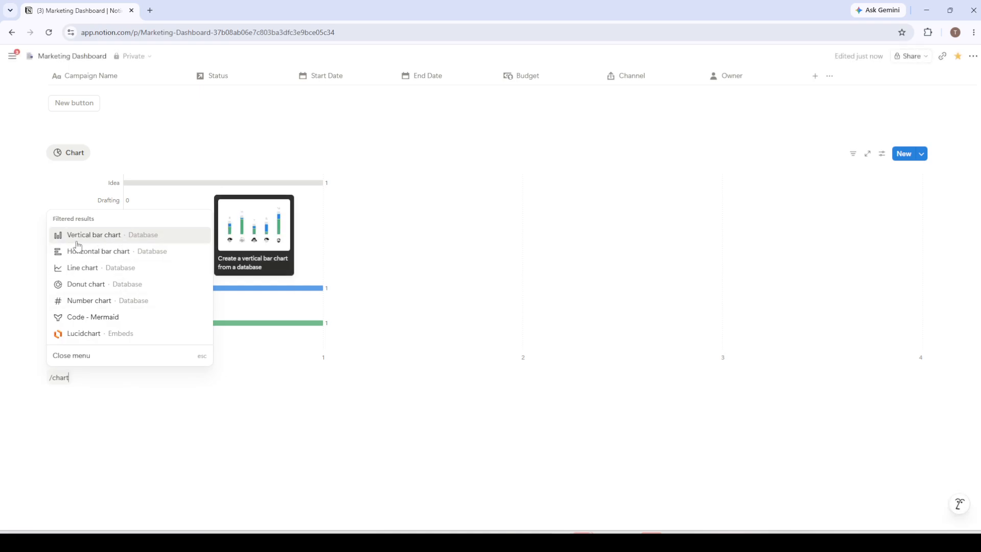
{"action": "left_click", "coordinate": [82, 269]}
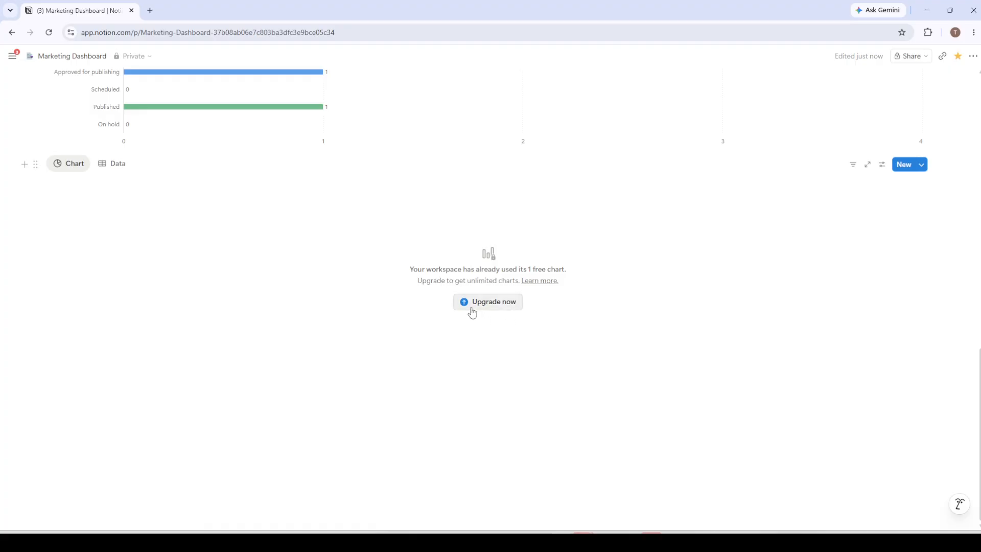
Step: Check which view types can be added to the new line chart block, and remove the block from below the status chart
{"action": "scroll", "coordinate": [232, 298], "scroll_direction": "up", "scroll_amount": 3}
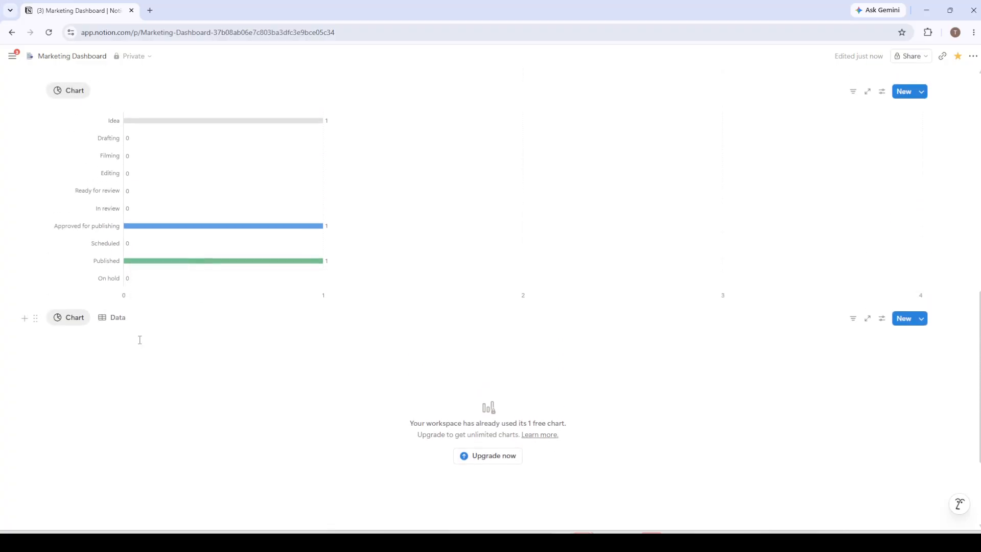
{"action": "left_click", "coordinate": [139, 318]}
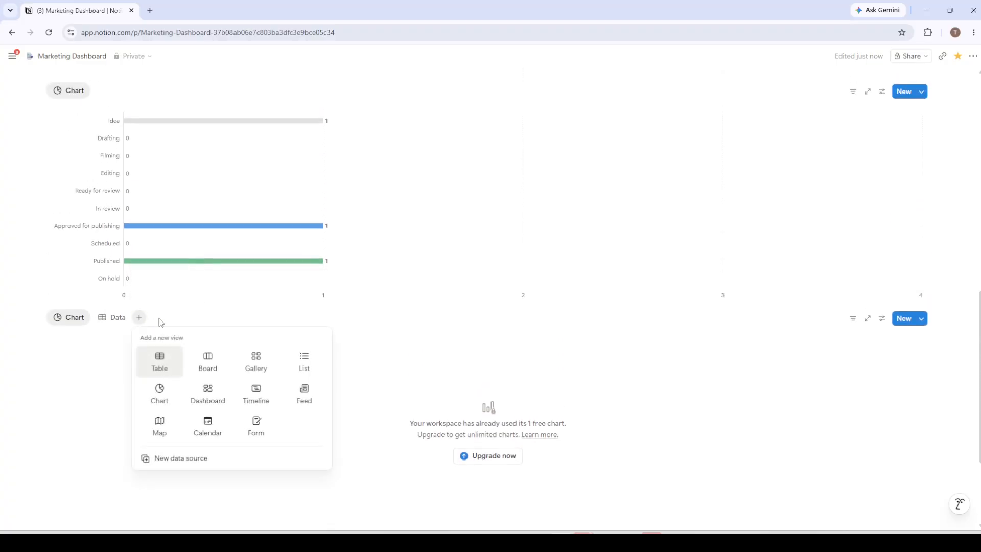
{"action": "left_click", "coordinate": [159, 321]}
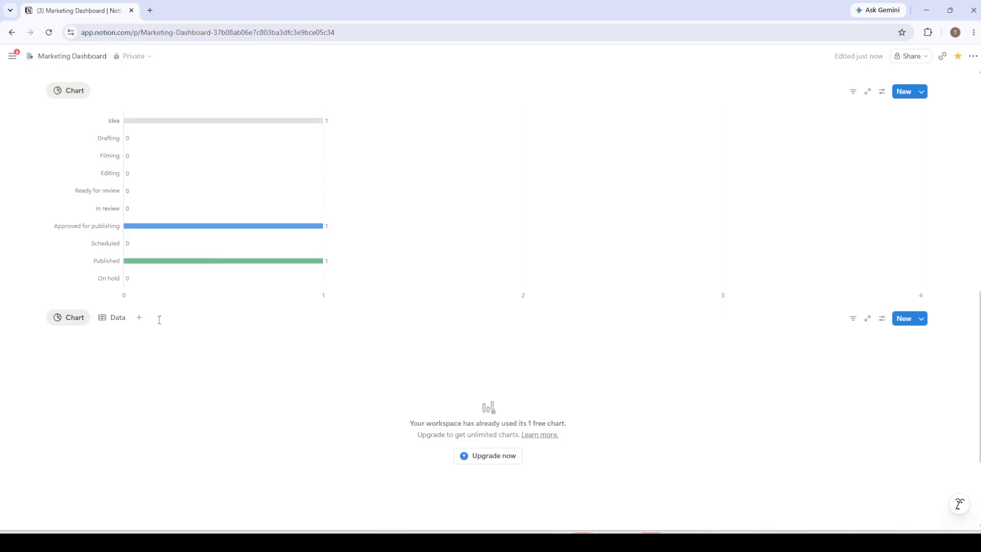
{"action": "scroll", "coordinate": [160, 320], "scroll_direction": "up", "scroll_amount": 1}
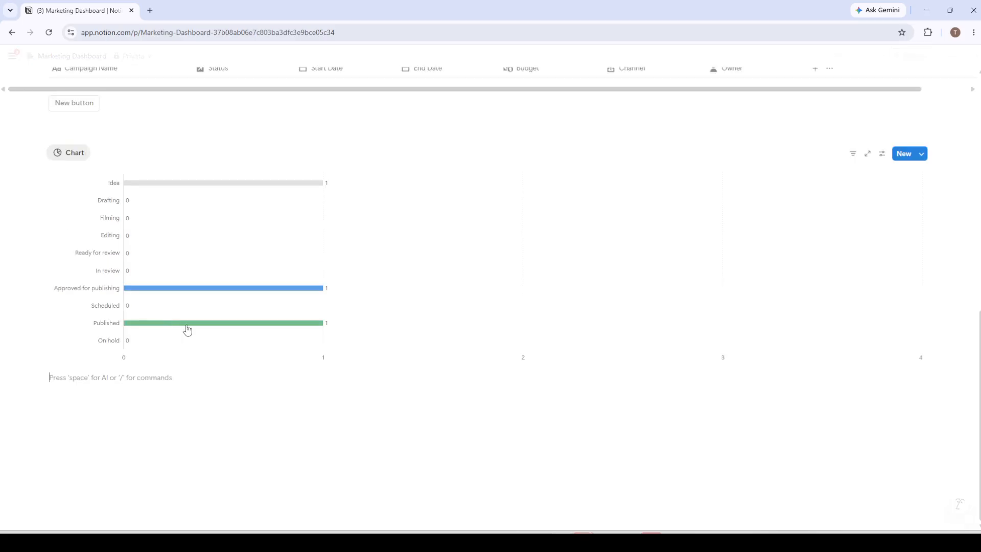
Step: View the status chart's In review records and the chart block's available actions, closing both without making changes
{"action": "left_click", "coordinate": [545, 272]}
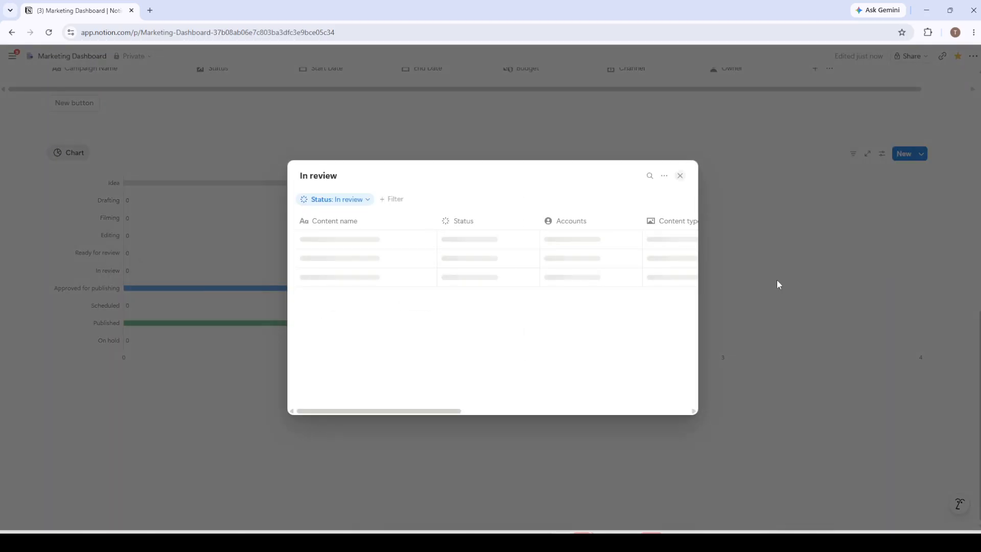
{"action": "left_click", "coordinate": [681, 176]}
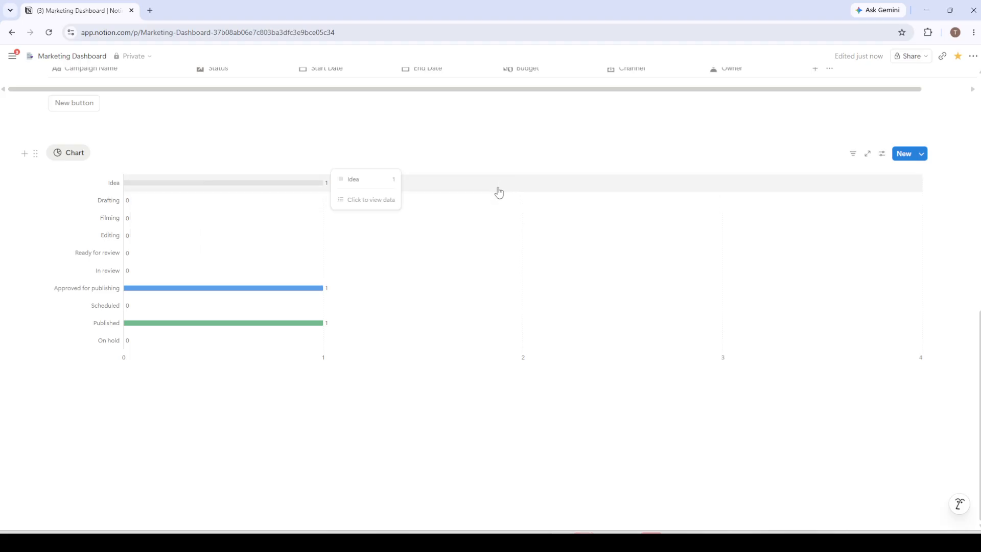
{"action": "scroll", "coordinate": [428, 251], "scroll_direction": "up", "scroll_amount": 1}
{"action": "scroll", "coordinate": [429, 250], "scroll_direction": "up", "scroll_amount": 1}
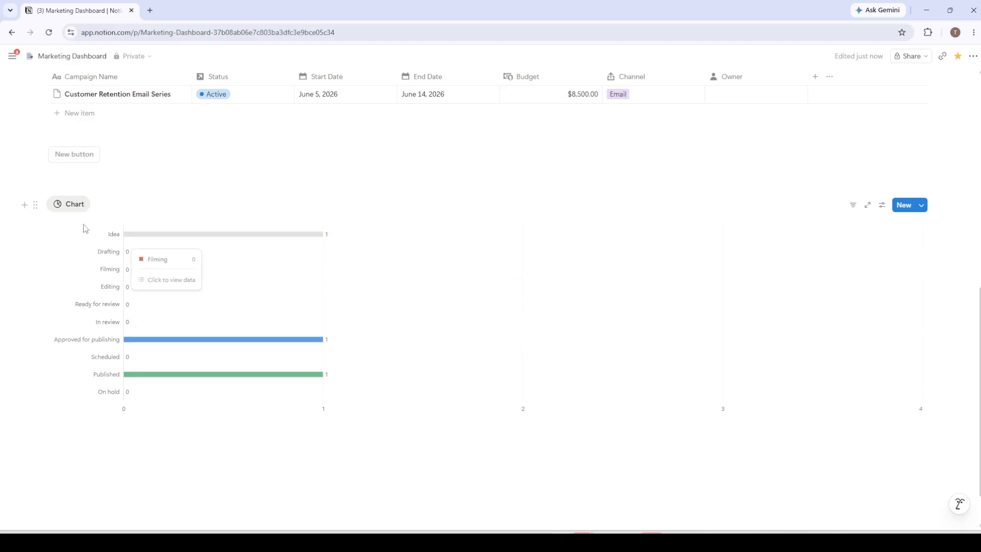
{"action": "left_click", "coordinate": [35, 205]}
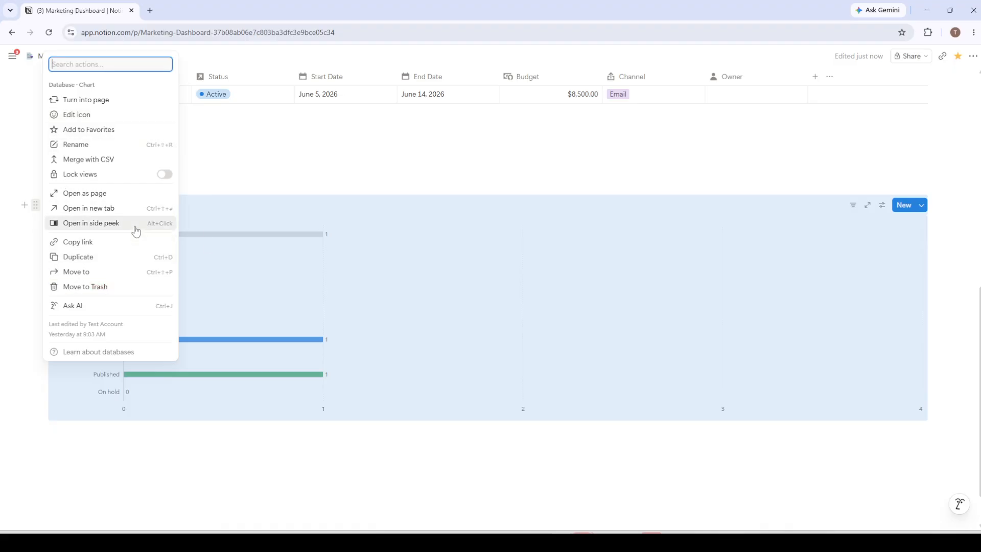
{"action": "left_click", "coordinate": [542, 264]}
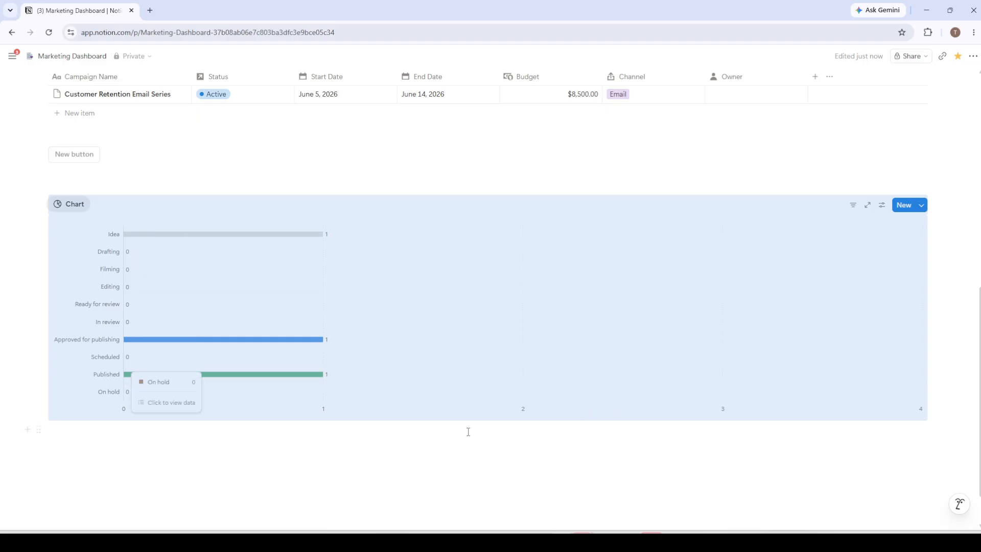
Step: Switch the Content Calendar to its Calendar view and review the June 2026 month, the Campaign Tracker and the status chart
{"action": "scroll", "coordinate": [464, 431], "scroll_direction": "up", "scroll_amount": 6}
{"action": "scroll", "coordinate": [467, 438], "scroll_direction": "up", "scroll_amount": 1}
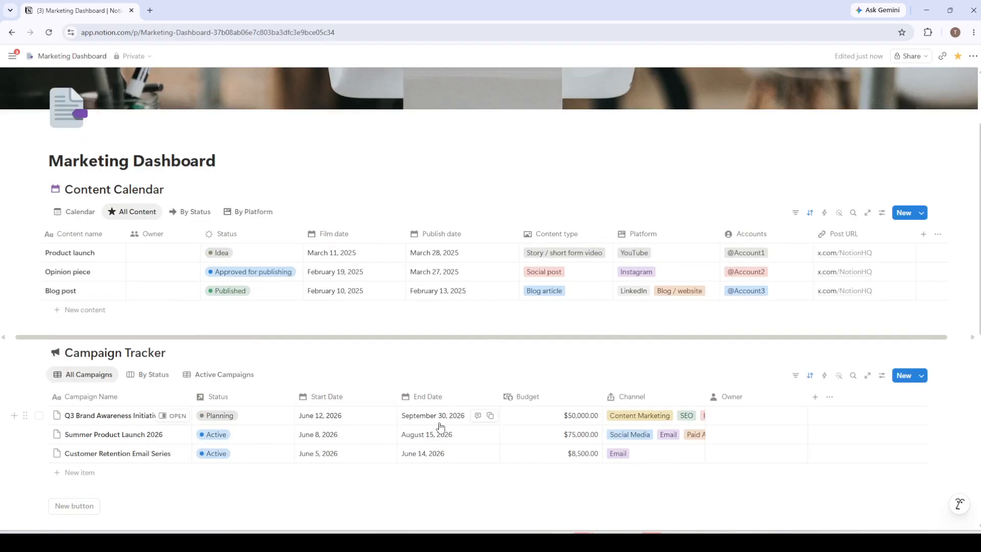
{"action": "left_click", "coordinate": [79, 213]}
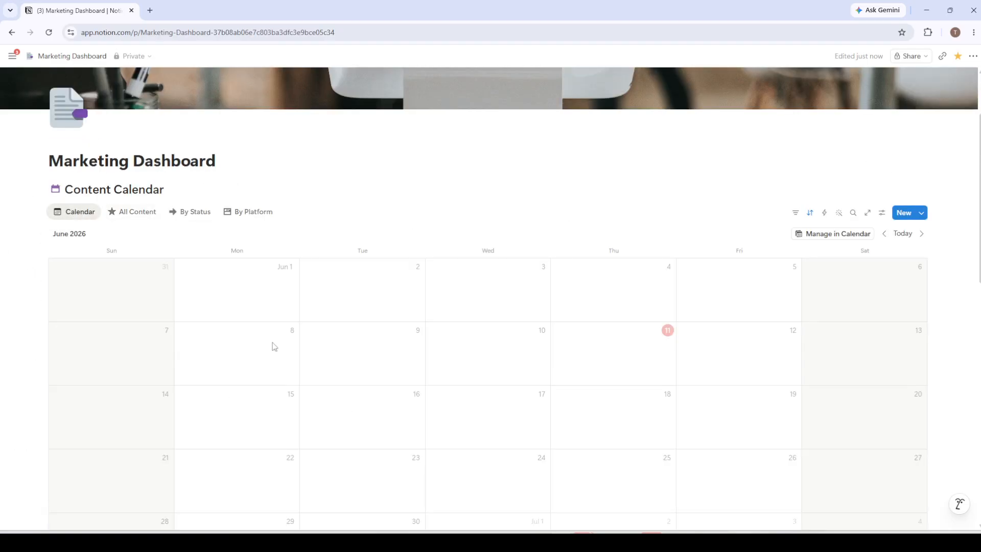
{"action": "scroll", "coordinate": [256, 328], "scroll_direction": "down", "scroll_amount": 5}
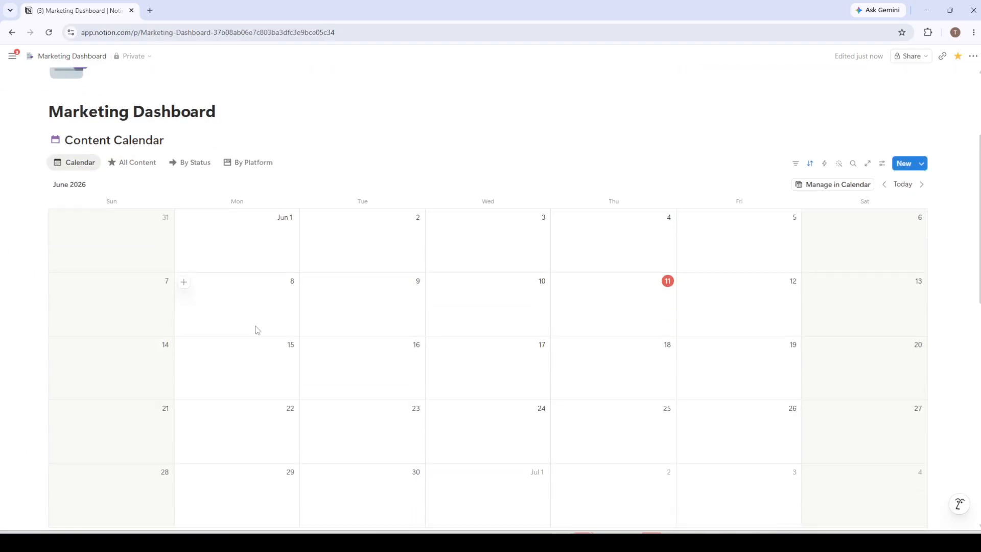
{"action": "scroll", "coordinate": [258, 330], "scroll_direction": "up", "scroll_amount": 1}
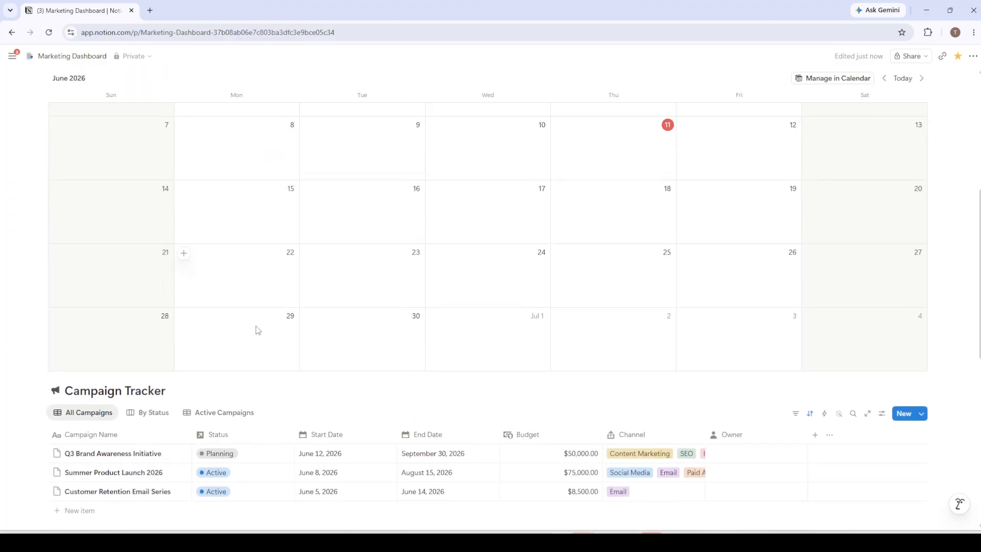
{"action": "scroll", "coordinate": [258, 330], "scroll_direction": "down", "scroll_amount": 4}
{"action": "scroll", "coordinate": [258, 330], "scroll_direction": "down", "scroll_amount": 3}
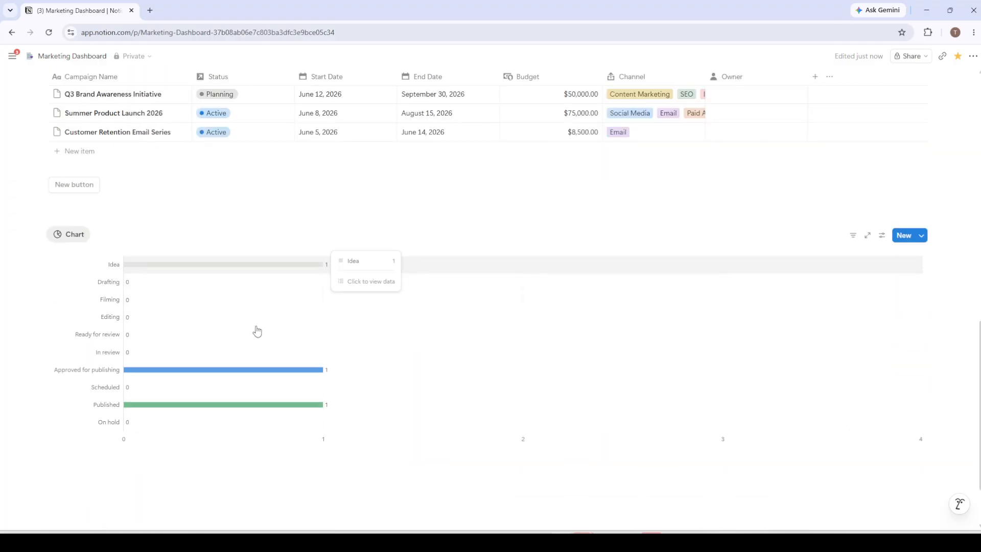
{"action": "scroll", "coordinate": [257, 331], "scroll_direction": "up", "scroll_amount": 4}
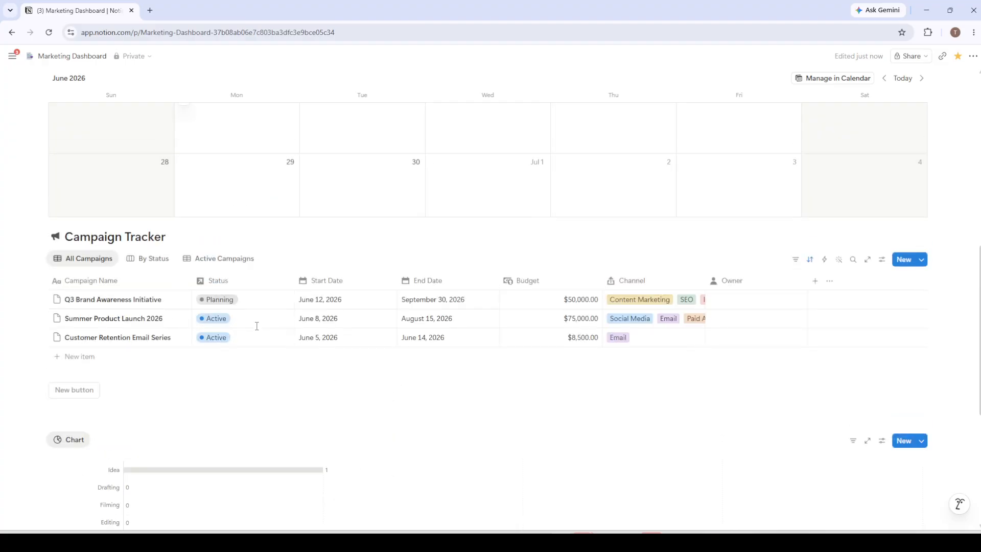
{"action": "scroll", "coordinate": [257, 332], "scroll_direction": "up", "scroll_amount": 1}
{"action": "scroll", "coordinate": [257, 331], "scroll_direction": "up", "scroll_amount": 3}
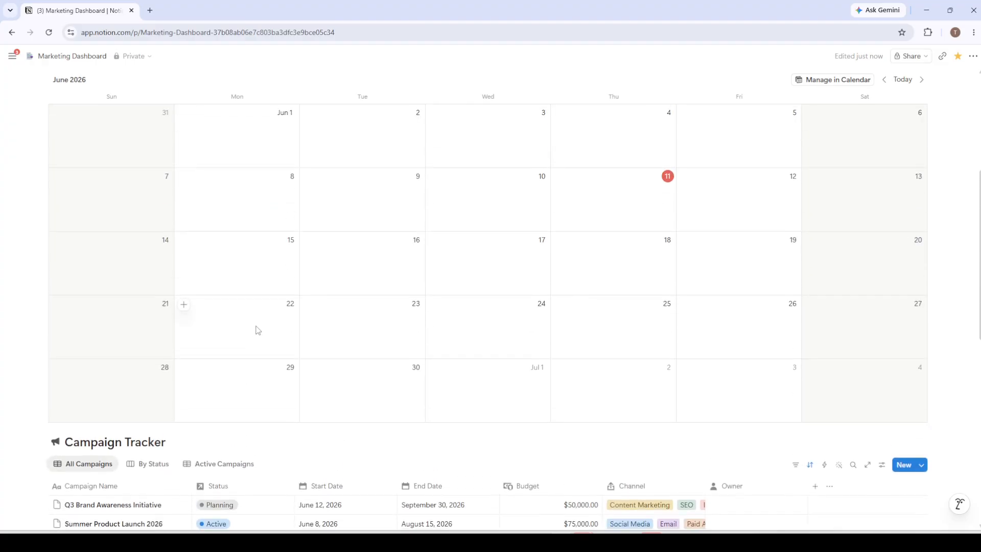
{"action": "scroll", "coordinate": [251, 332], "scroll_direction": "up", "scroll_amount": 4}
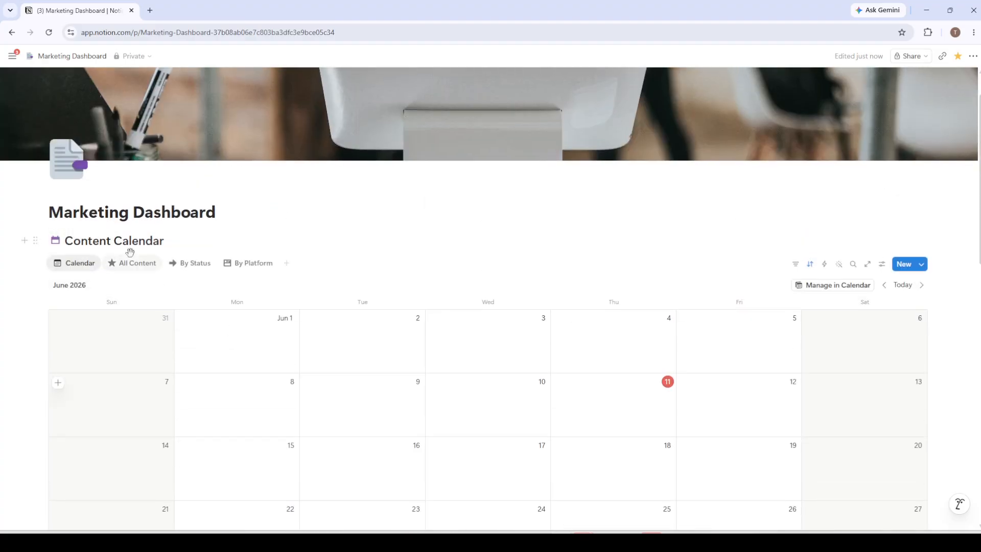
Step: Return the Content Calendar to its All Content view and look over the content table, Campaign Tracker and status chart
{"action": "left_click", "coordinate": [126, 263]}
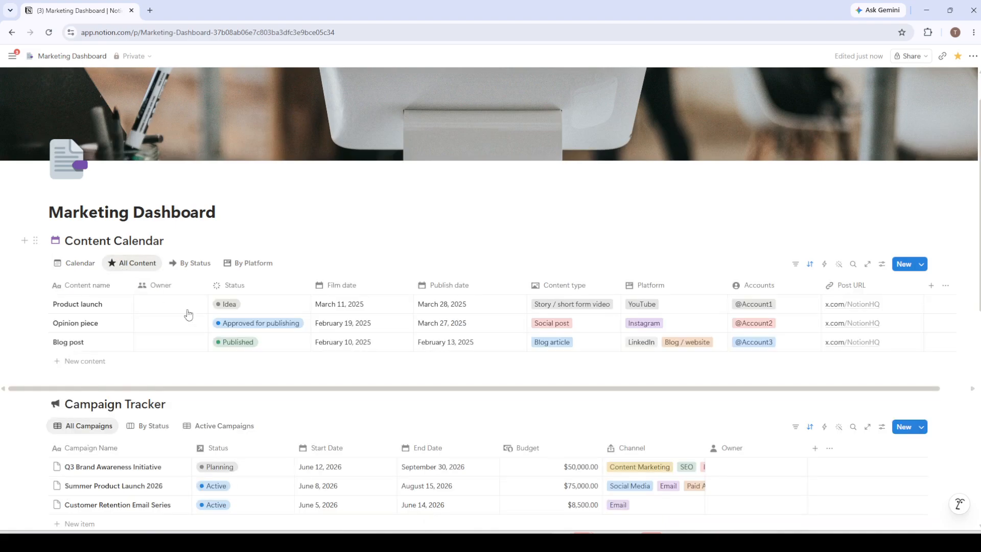
{"action": "scroll", "coordinate": [209, 332], "scroll_direction": "down", "scroll_amount": 2}
{"action": "scroll", "coordinate": [210, 333], "scroll_direction": "down", "scroll_amount": 5}
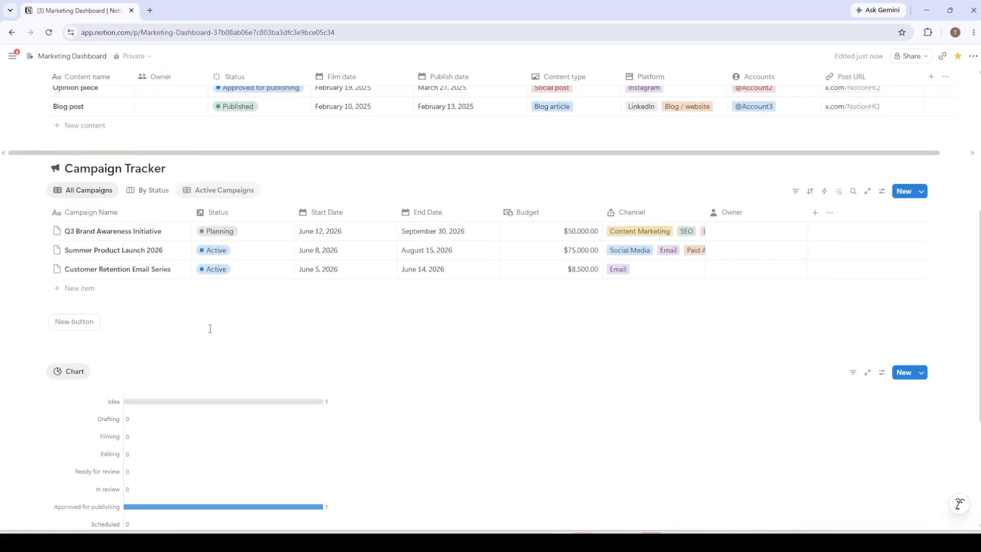
{"action": "scroll", "coordinate": [209, 332], "scroll_direction": "up", "scroll_amount": 5}
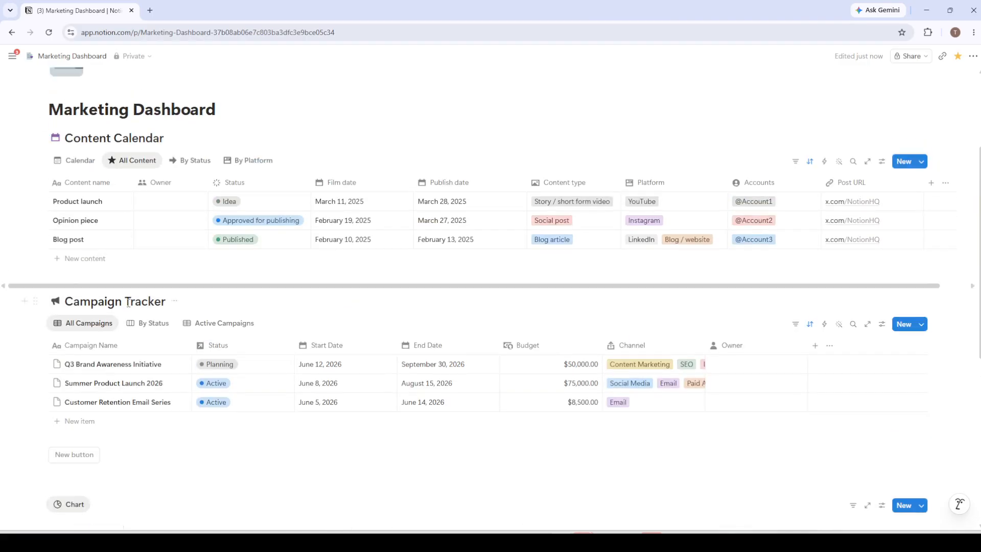
{"action": "scroll", "coordinate": [125, 252], "scroll_direction": "down", "scroll_amount": 4}
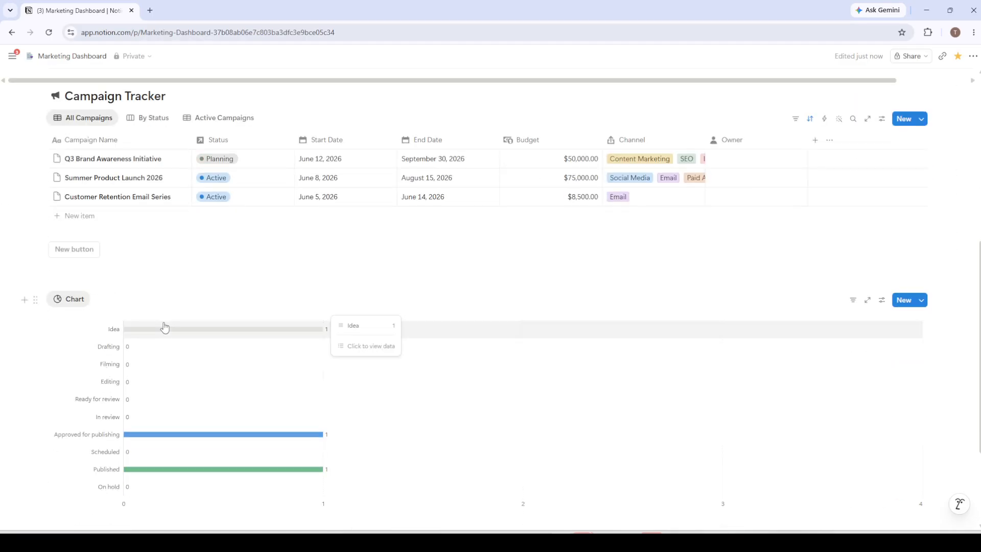
{"action": "scroll", "coordinate": [258, 379], "scroll_direction": "up", "scroll_amount": 5}
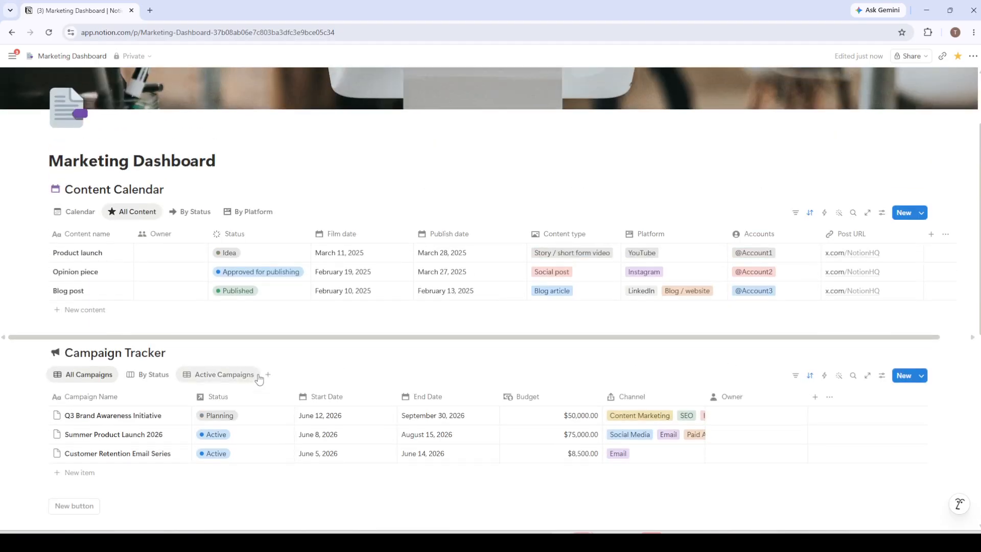